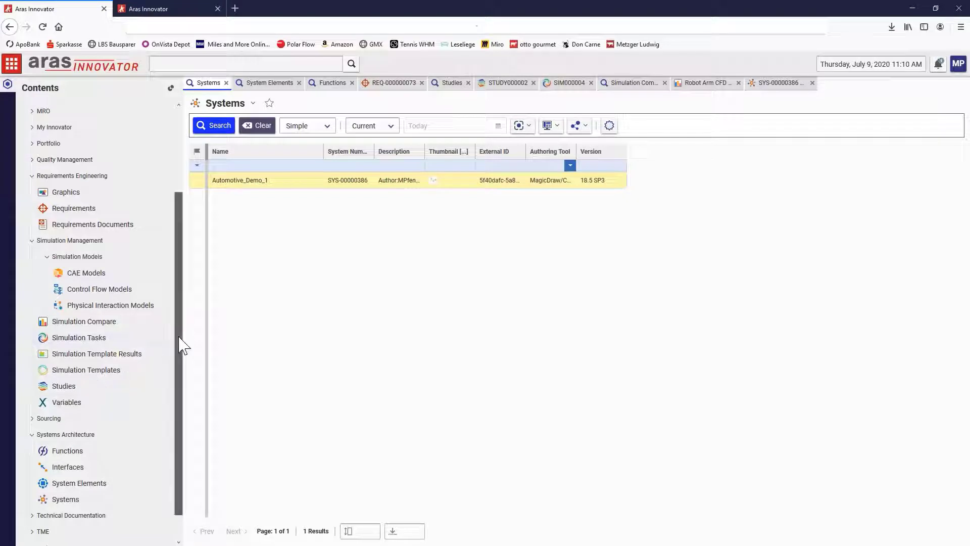
Review requirement REQ-000000073's sensor temperature range sentence in document view, then its parameters
drag(182, 347, 185, 382)
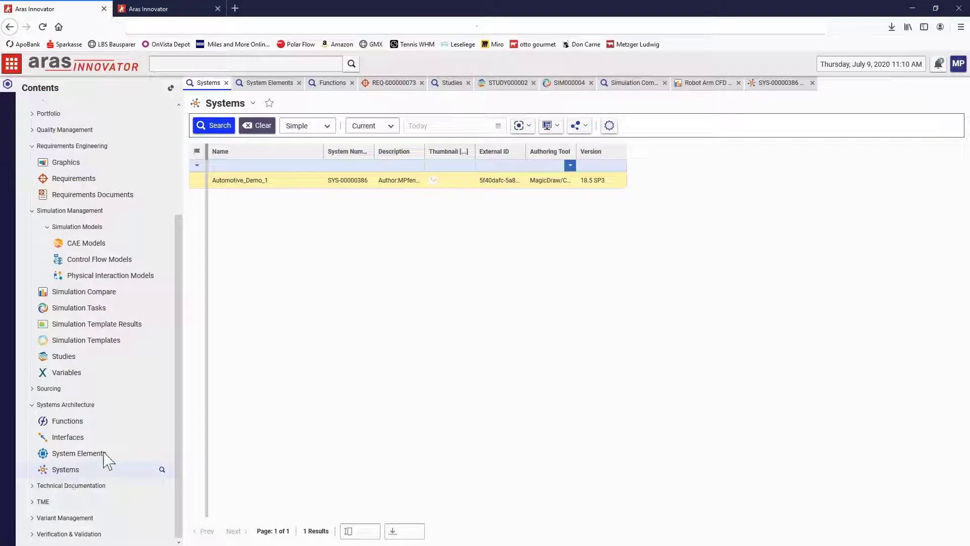
click(379, 85)
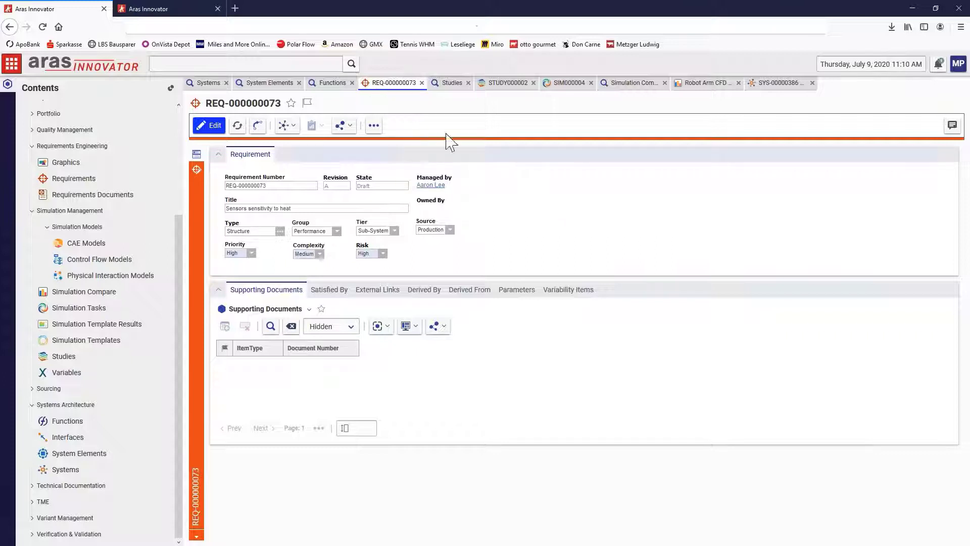
click(197, 170)
drag(403, 215, 582, 217)
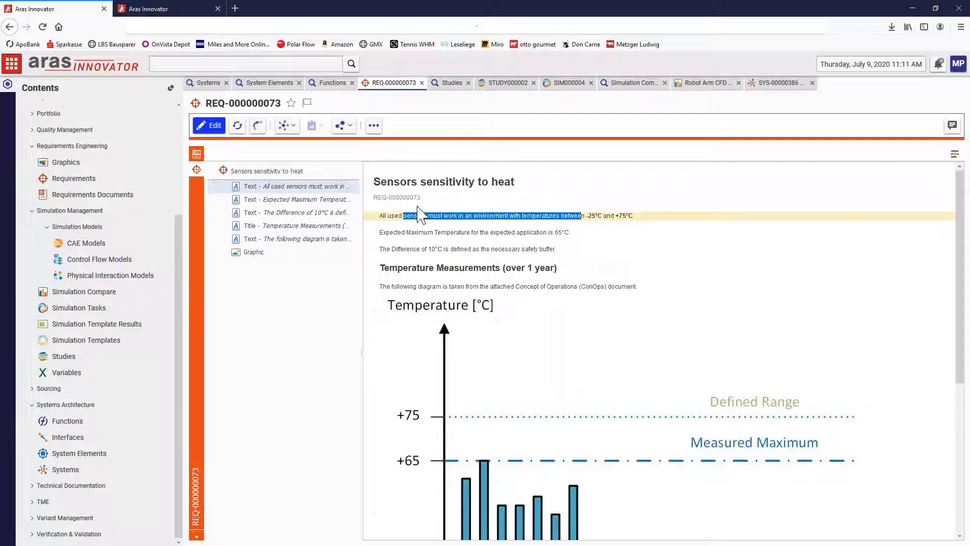
click(197, 154)
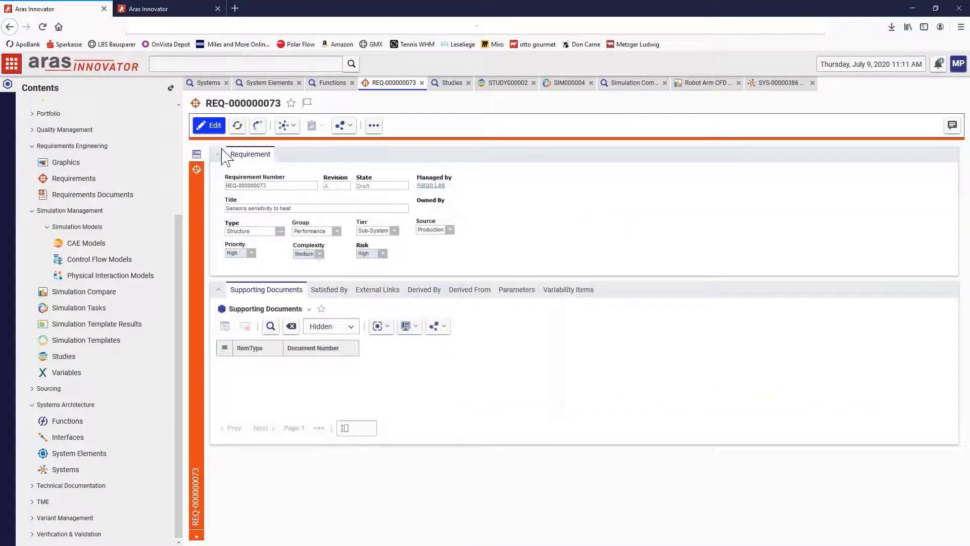
click(524, 295)
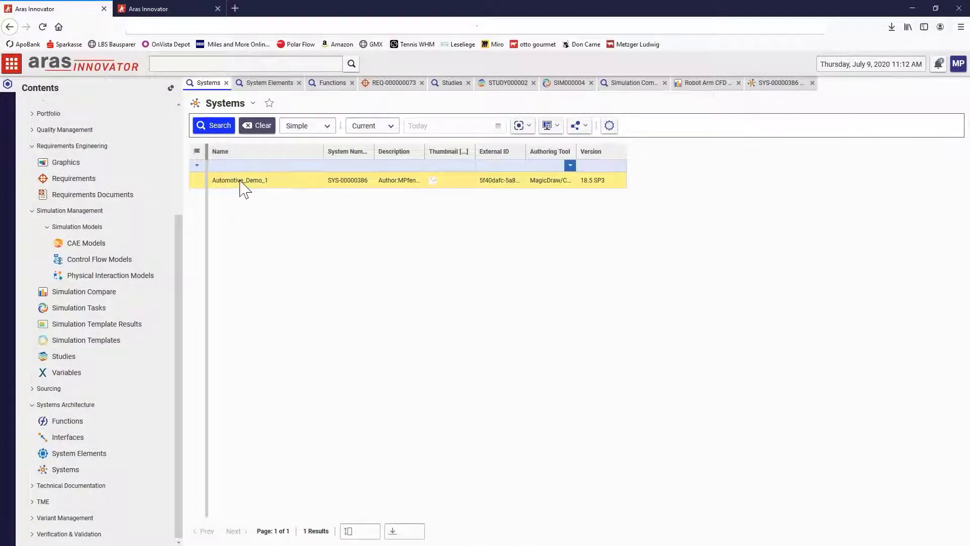
Open the Automotive_Demo_1 system and check its attached files and System Context elements
right_click(241, 182)
click(263, 191)
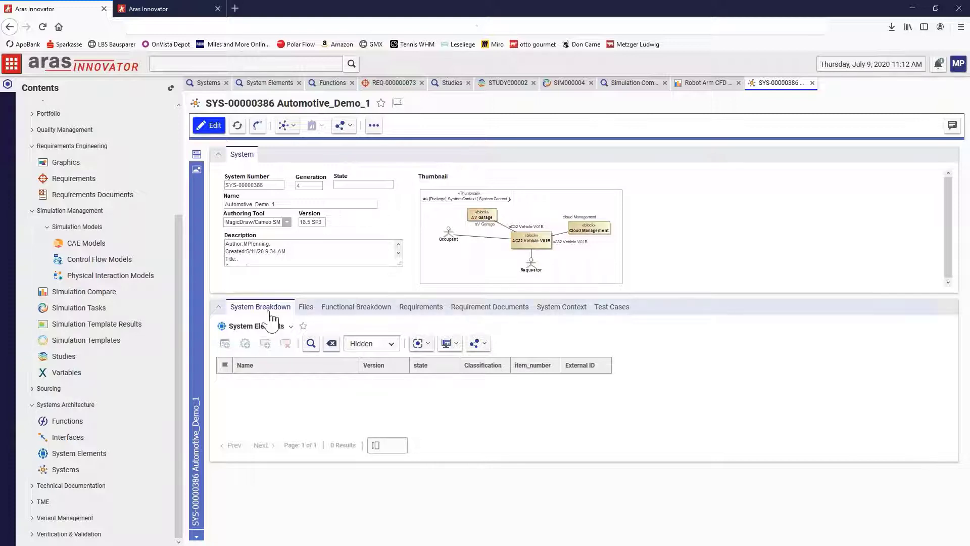
click(306, 307)
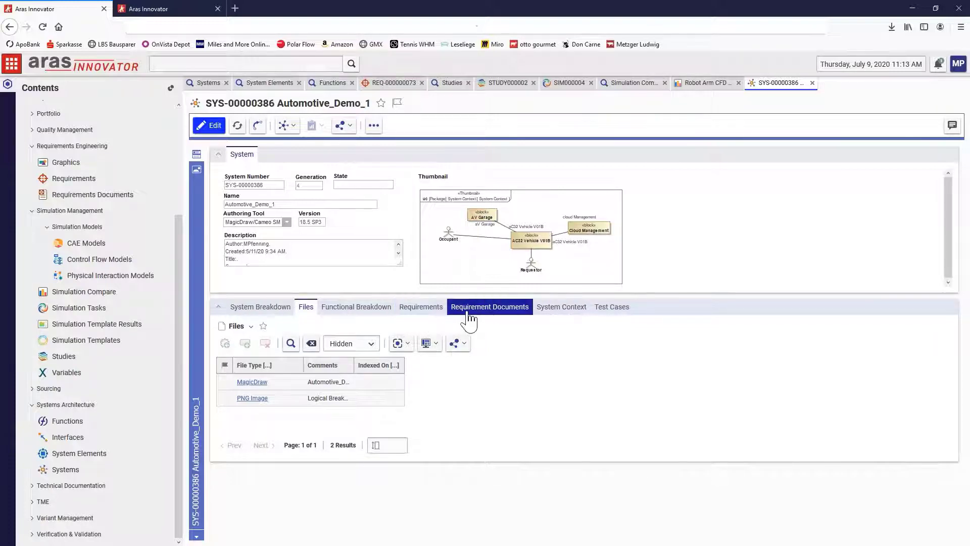
click(562, 307)
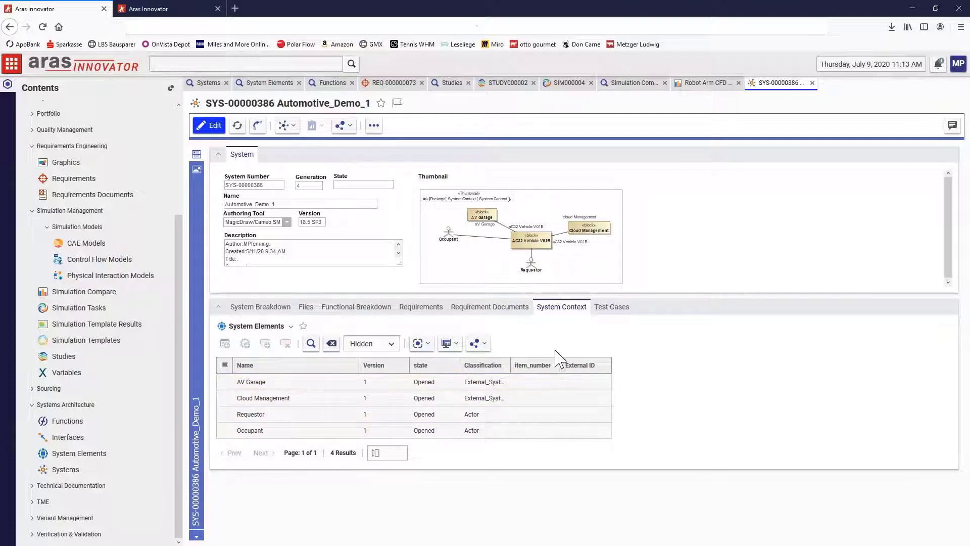
In the system's discussion, circle Rear Axle in red on the logical breakdown diagram
click(950, 129)
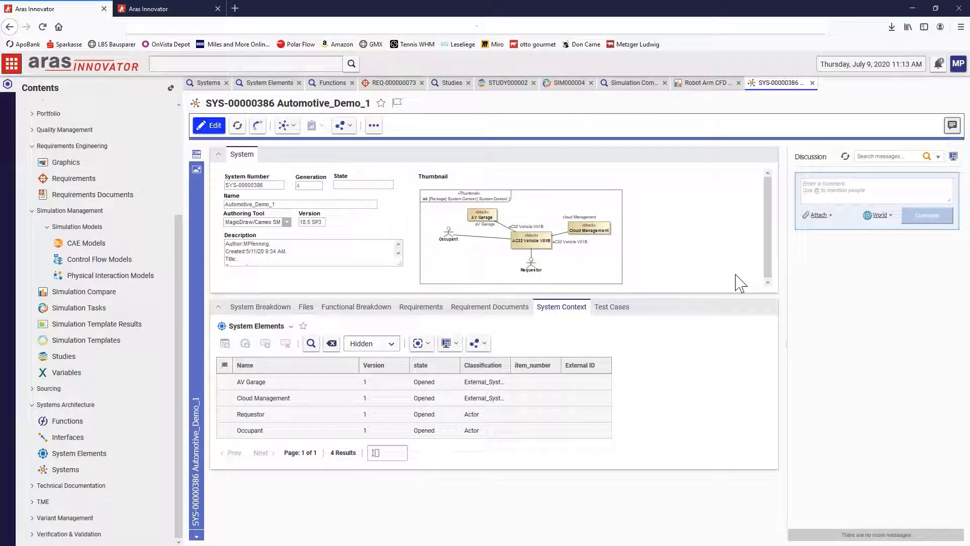
click(196, 170)
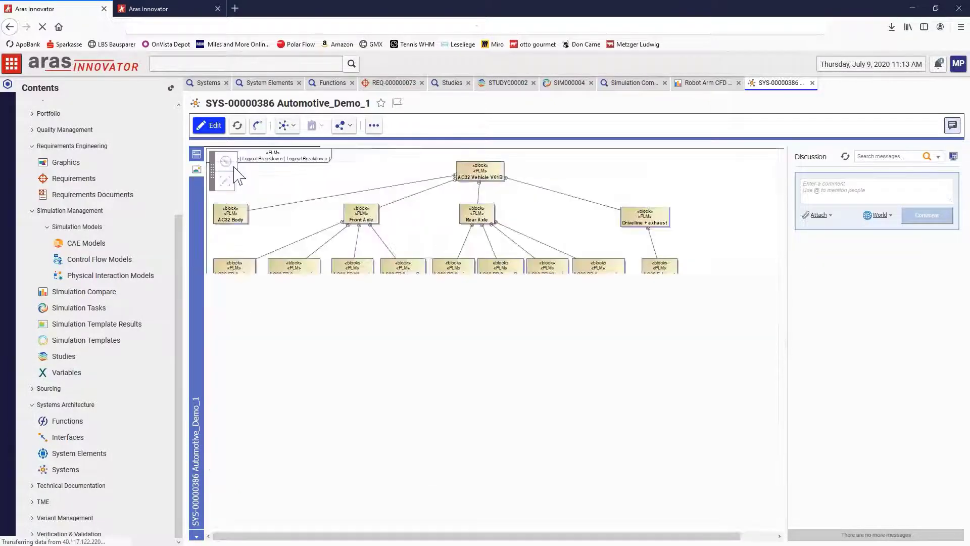
click(225, 181)
click(253, 181)
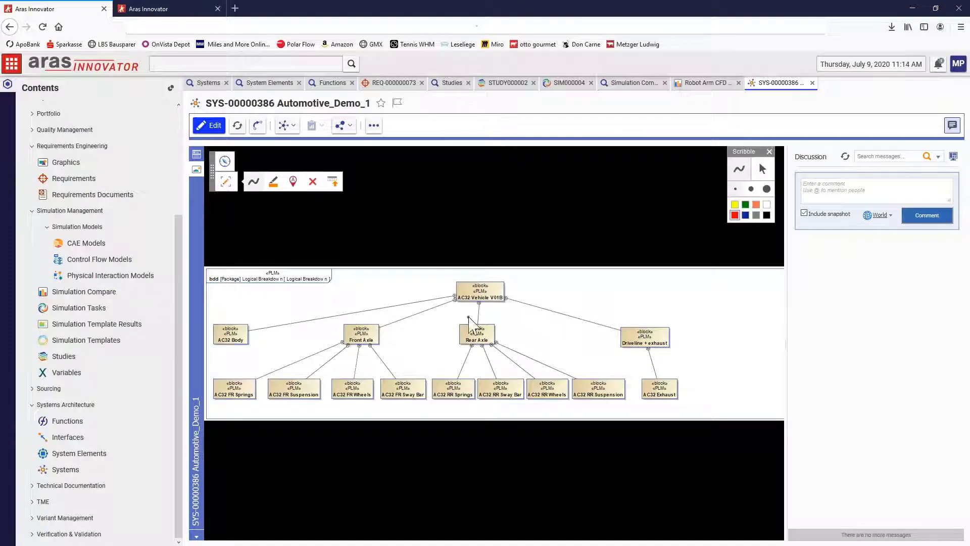
drag(470, 311, 466, 315)
Label Rear Axle 'needs renaming' and post the markup with the comment 'add comments'
click(293, 182)
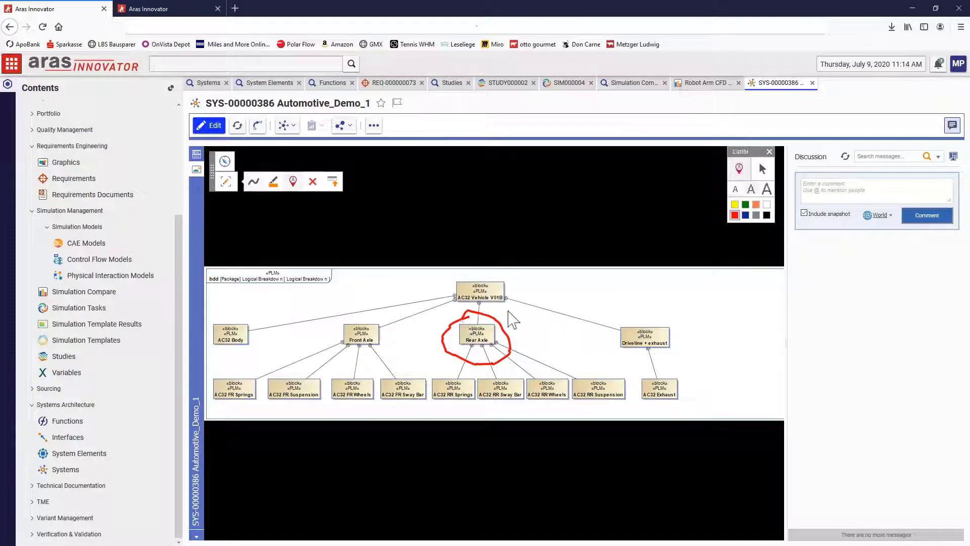
click(508, 309)
text(needs renaming)
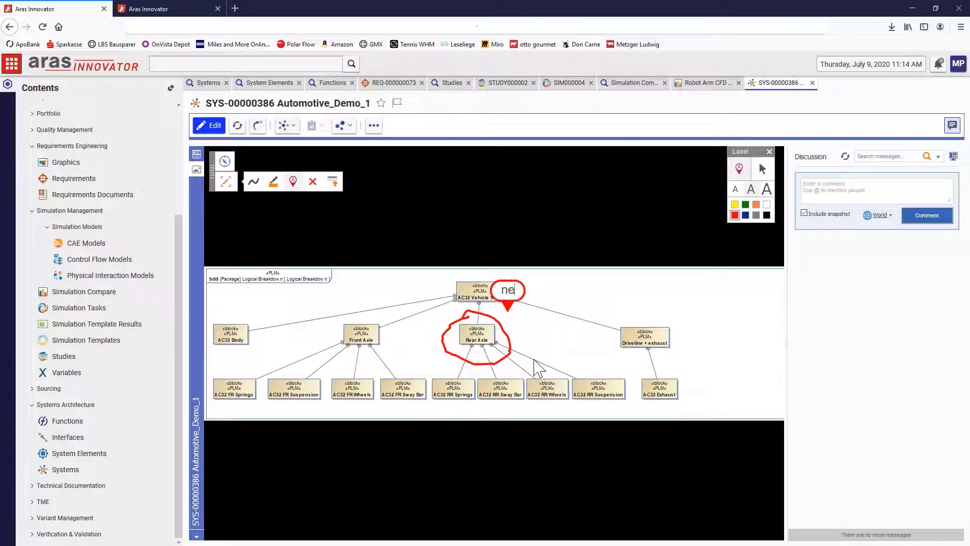
click(535, 360)
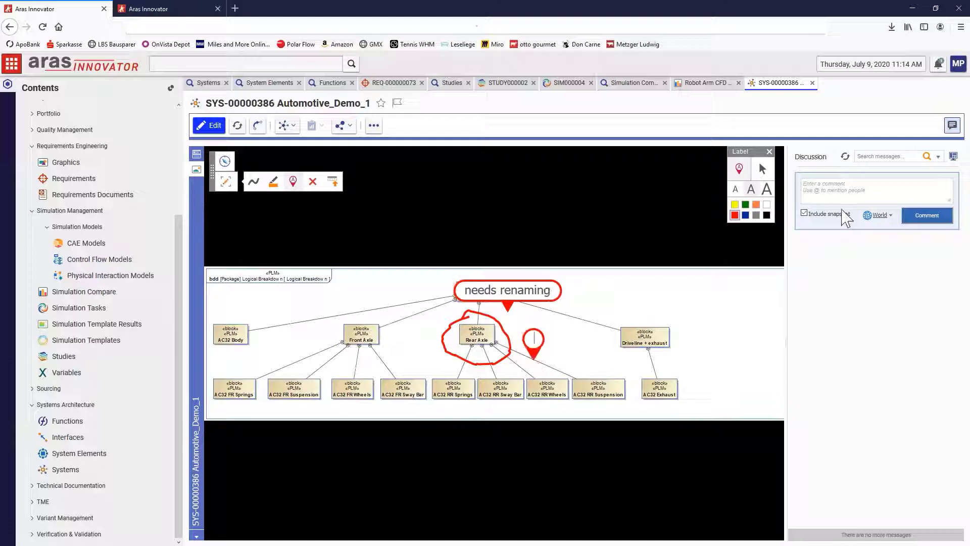
click(849, 191)
text(add comments)
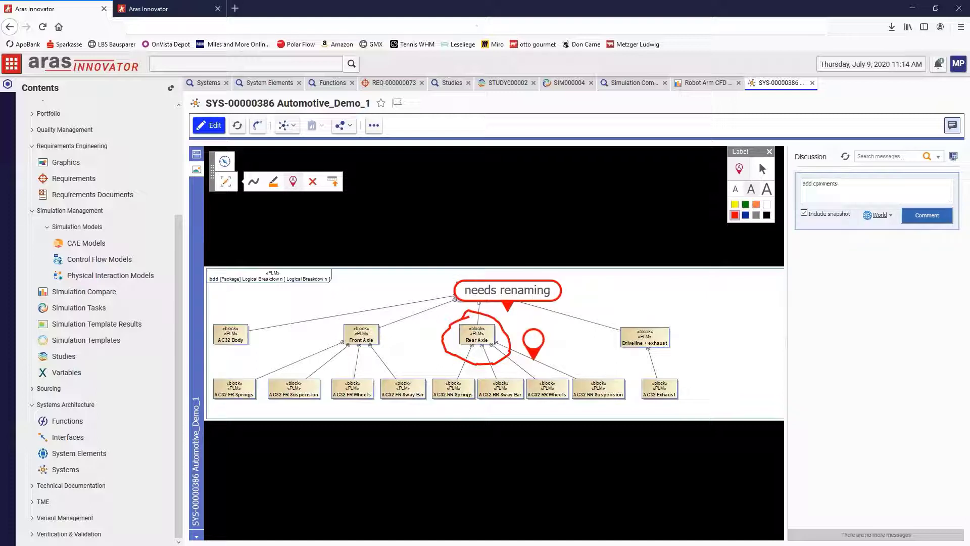
click(930, 216)
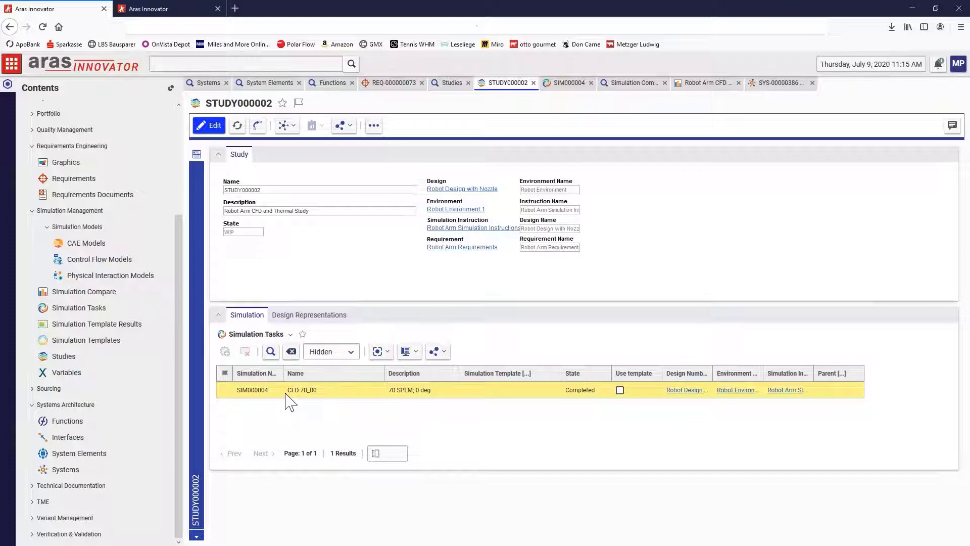
Open SIM000004 and look at its design variables, then its empty instruction variables list
click(563, 95)
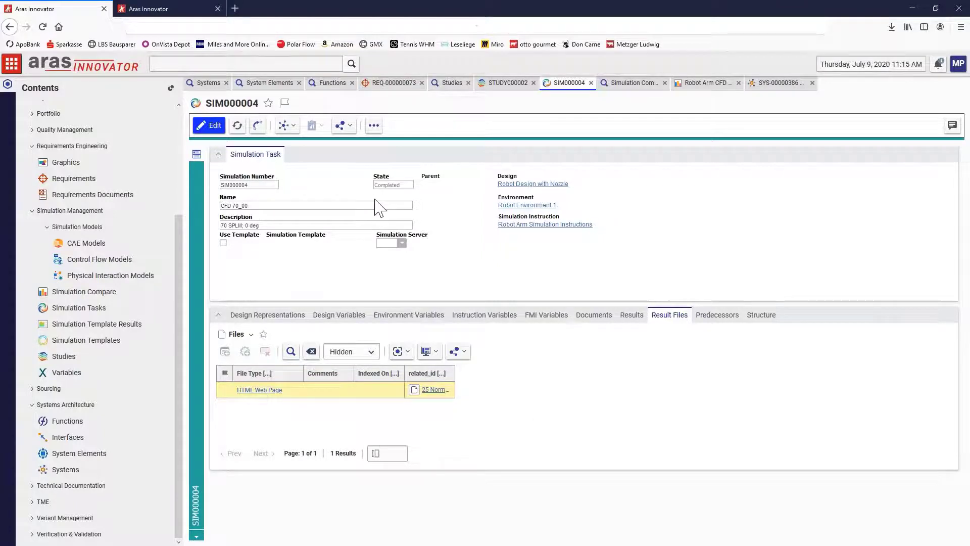
click(355, 320)
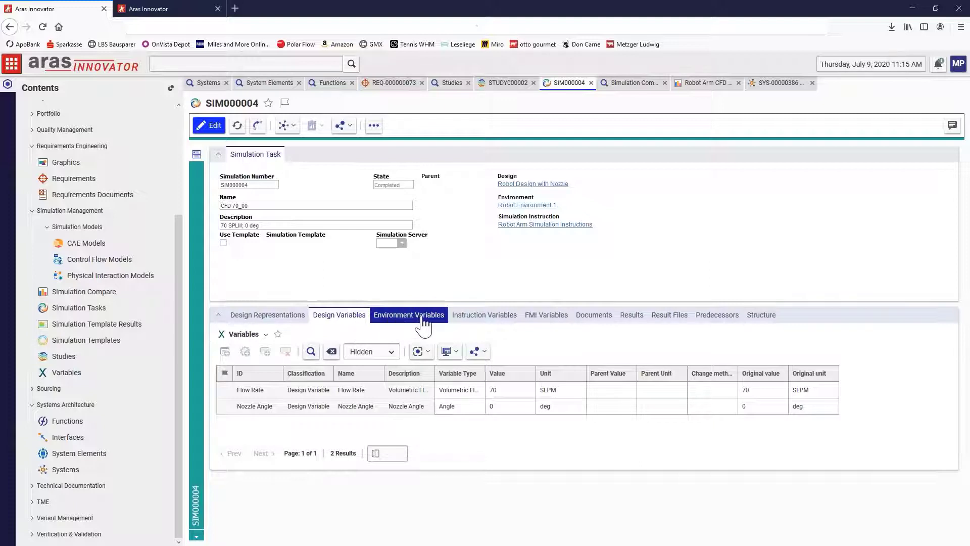
click(483, 315)
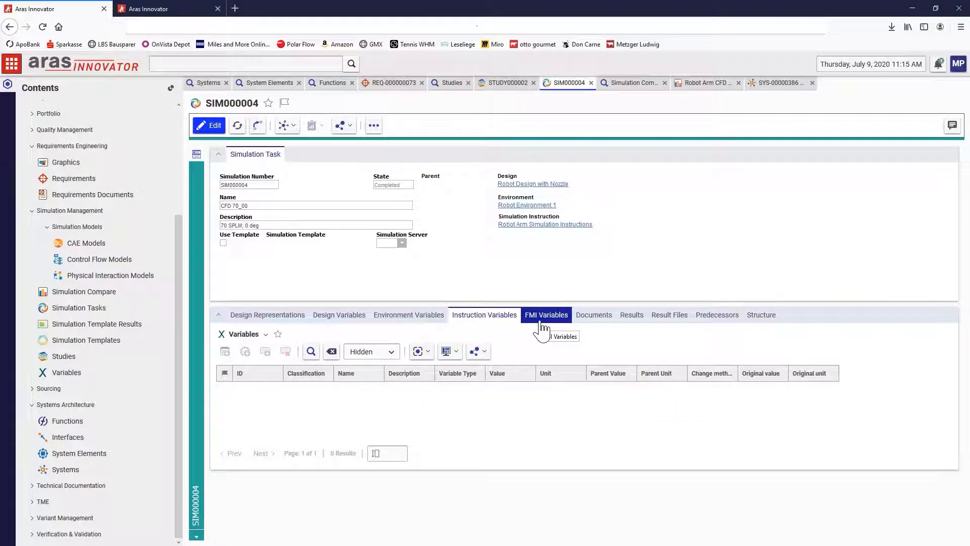
Check SIM000004's Sensor Temp result (95.39 C, target missed), then go to Simulation Compare
click(630, 319)
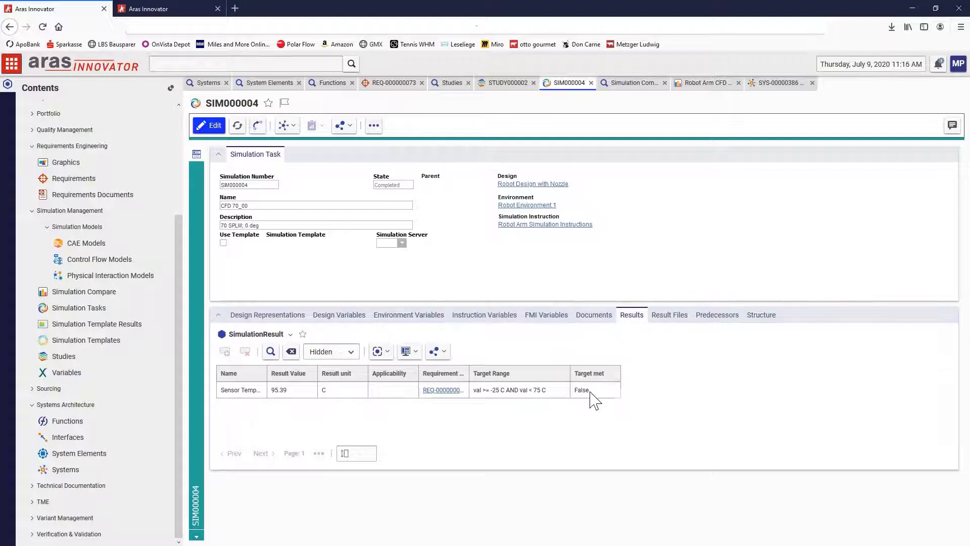
click(476, 390)
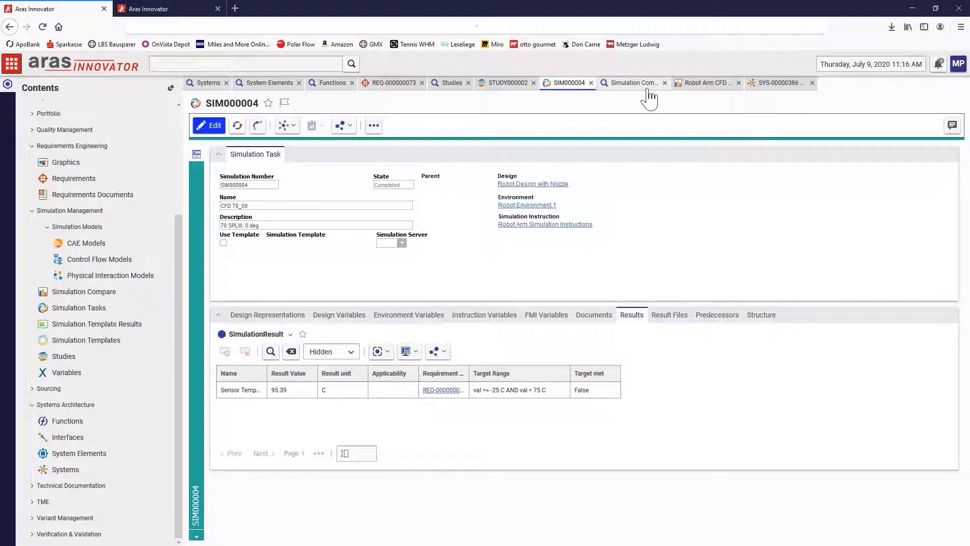
click(701, 88)
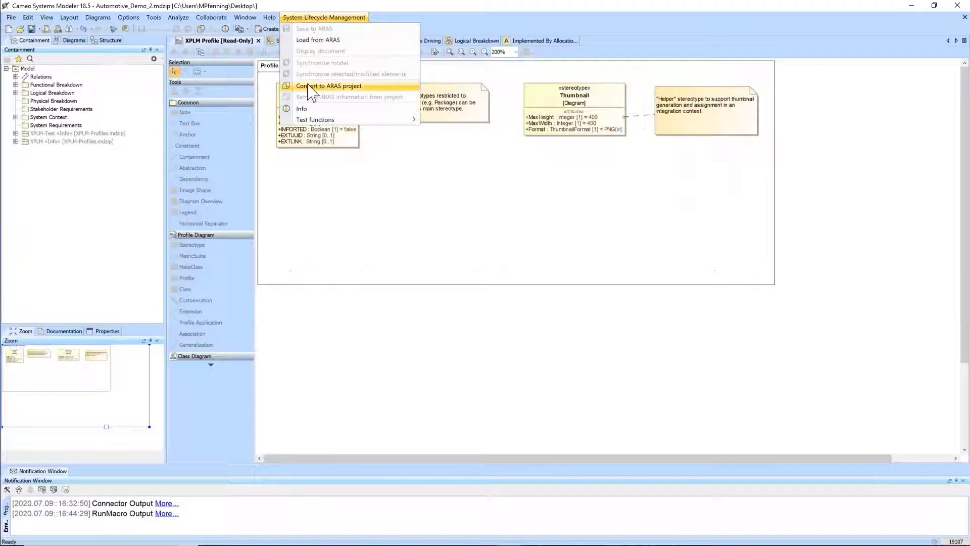
Use System Lifecycle Management > Convert to ARAS project on the Automotive_Demo_2 model
click(307, 86)
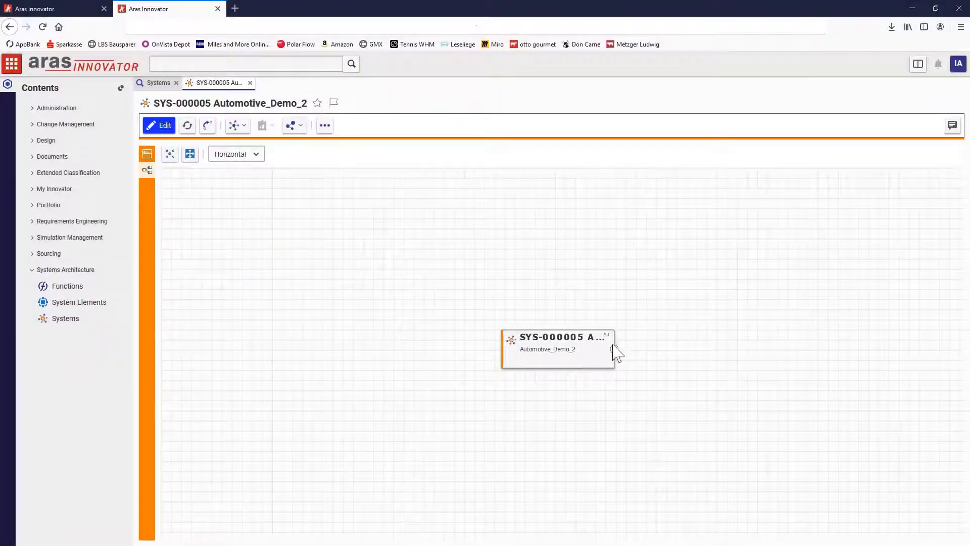
Expand SYS-000005, then expand FN-00000217, FN-00000209, FN-00002001 and FN-00002009 into child functions
click(614, 349)
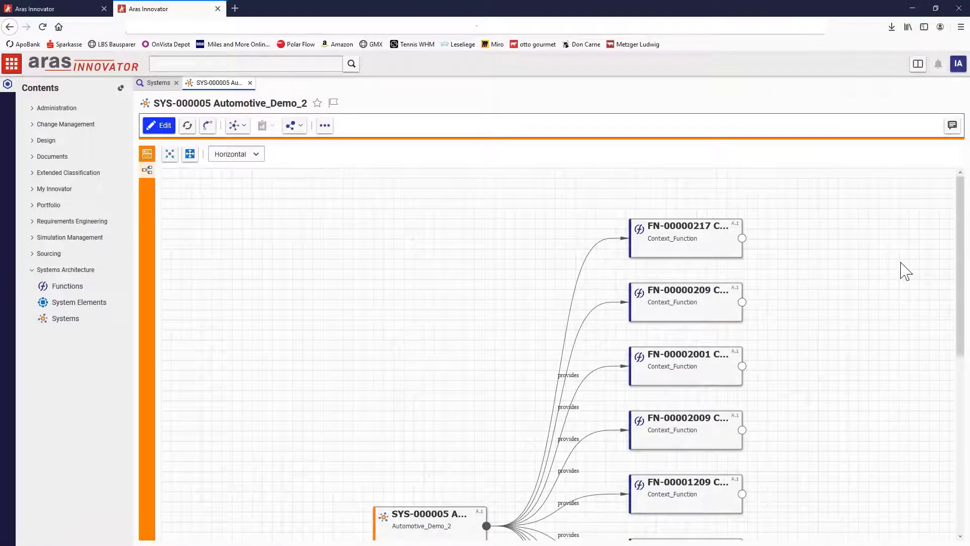
drag(963, 244, 957, 467)
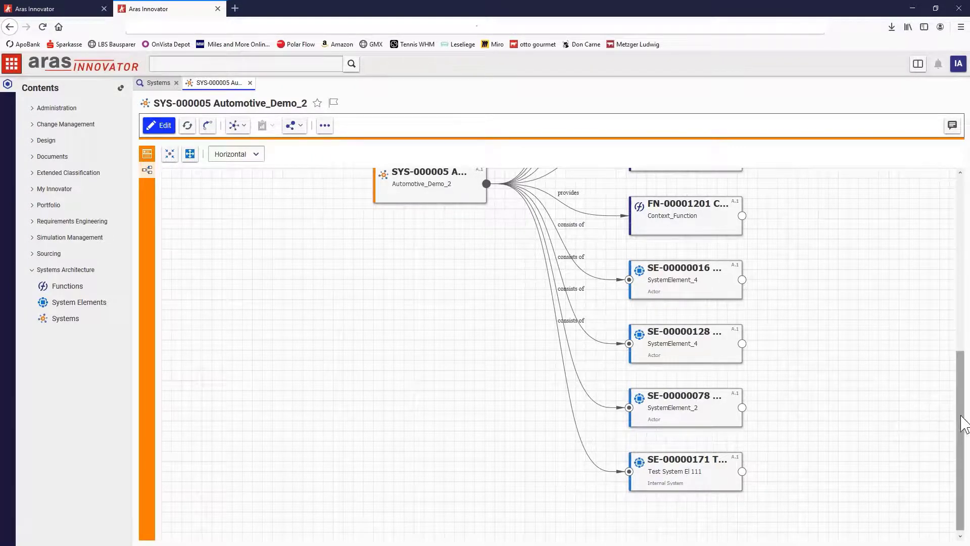
drag(962, 418, 963, 226)
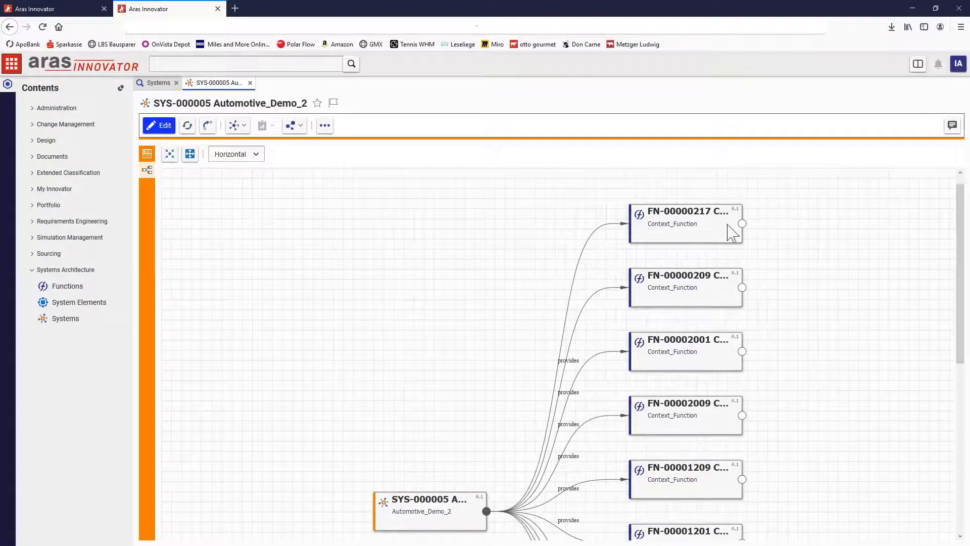
click(743, 225)
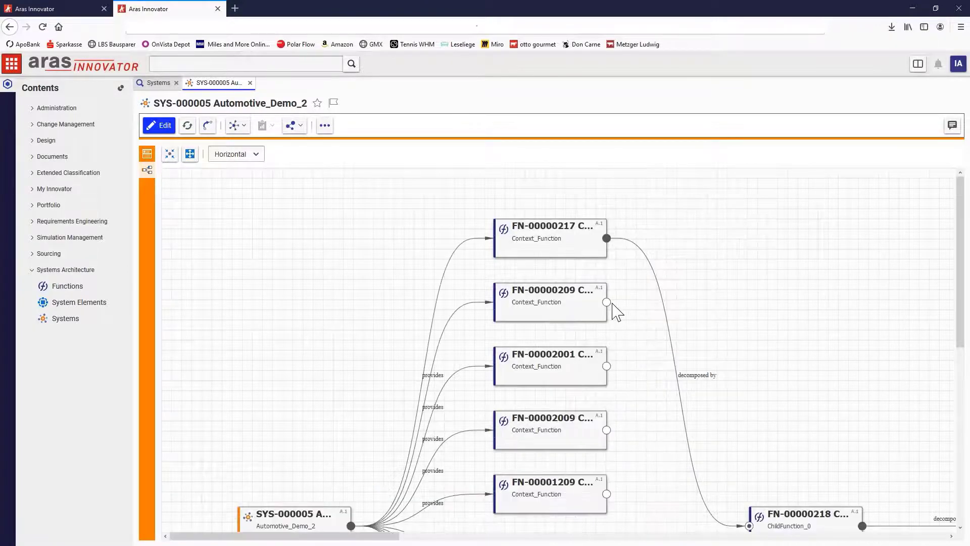
click(607, 302)
click(606, 367)
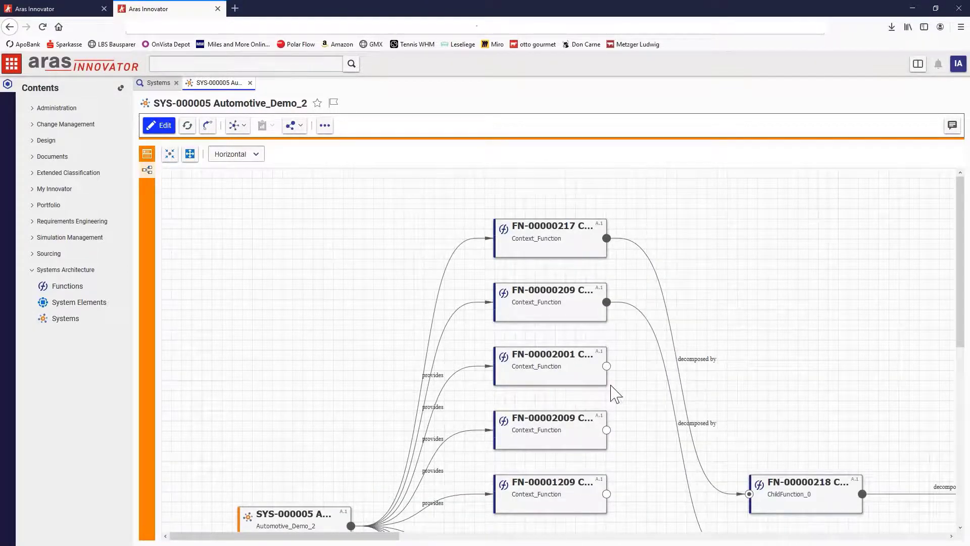
click(607, 415)
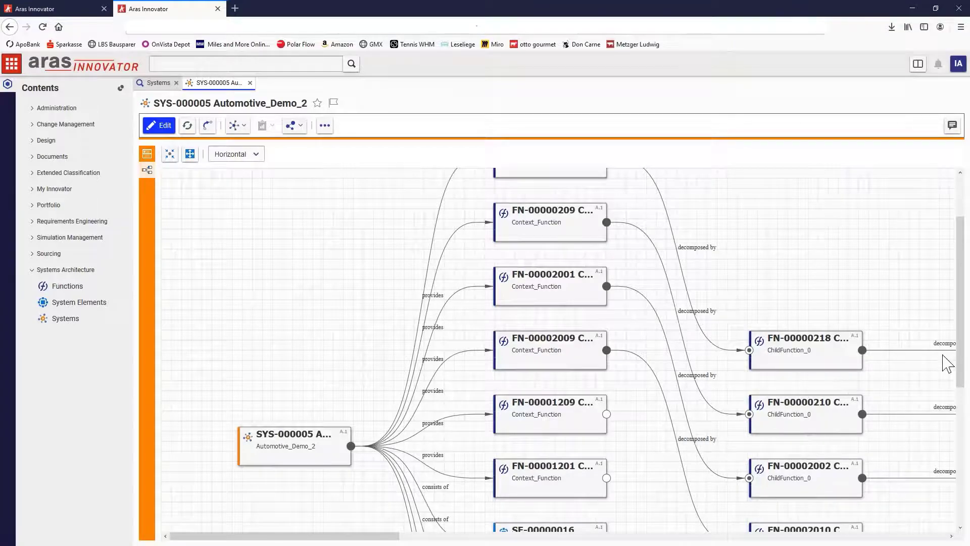
Expand SE-00000016 through SA assembly parts to their SA CAD parts and open a CAD node's actions
drag(963, 359, 962, 489)
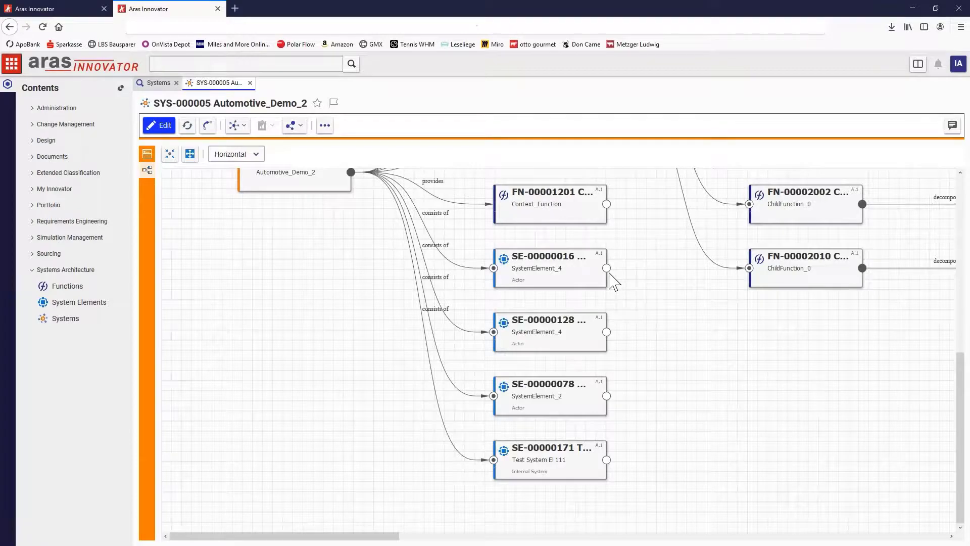
click(607, 269)
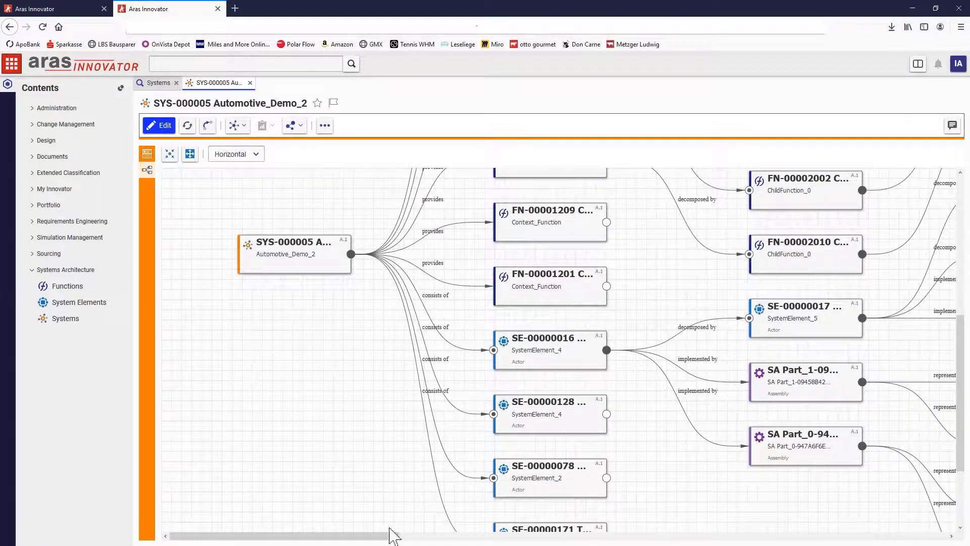
drag(392, 536, 520, 535)
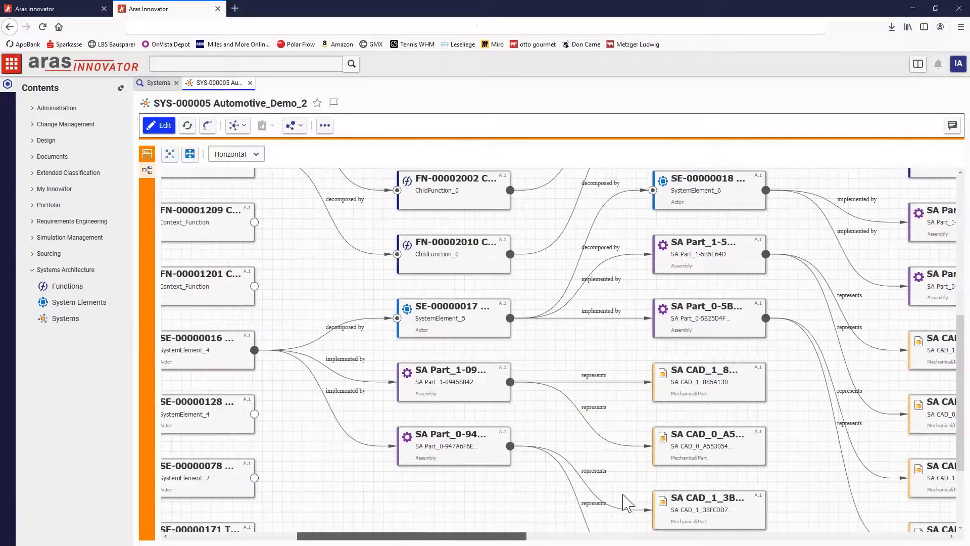
scroll(685, 379, right, 3)
scroll(685, 379, down, 1)
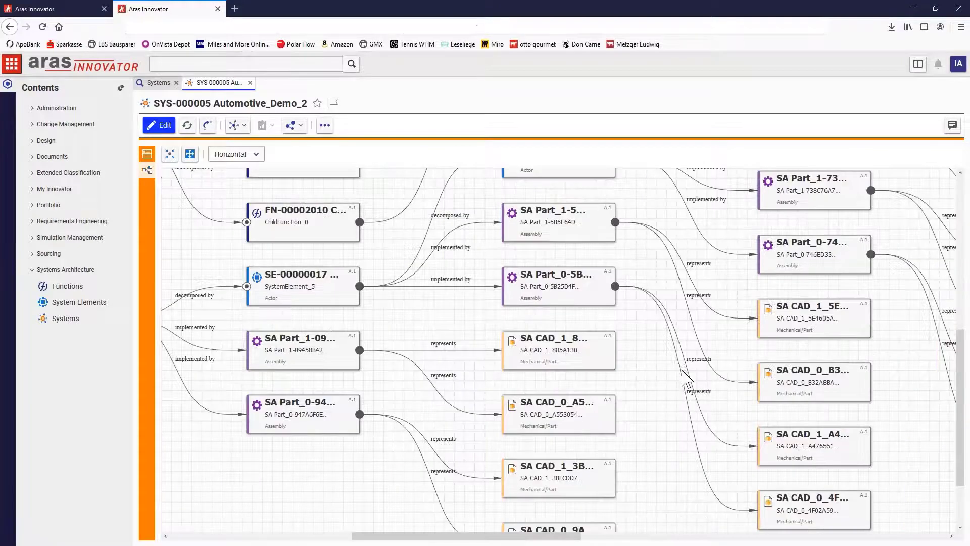
right_click(566, 343)
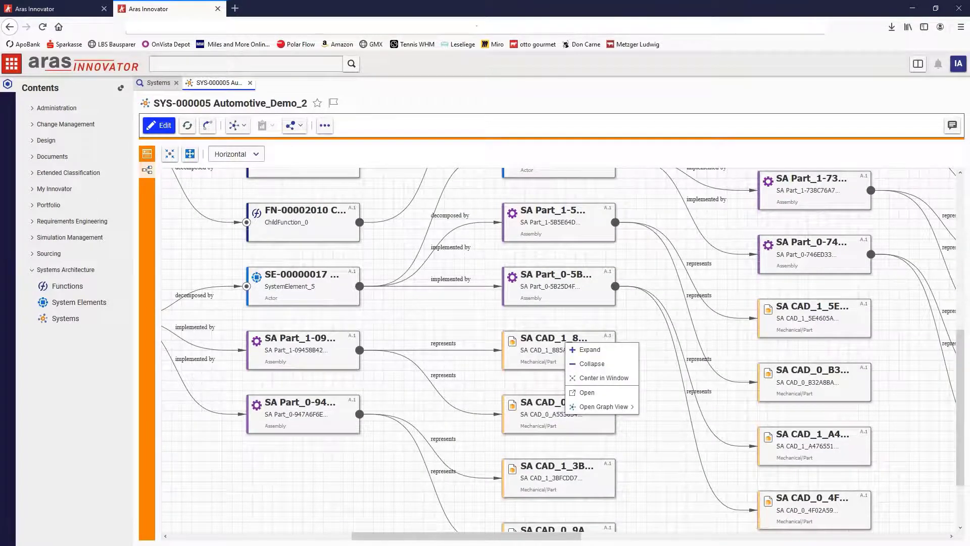